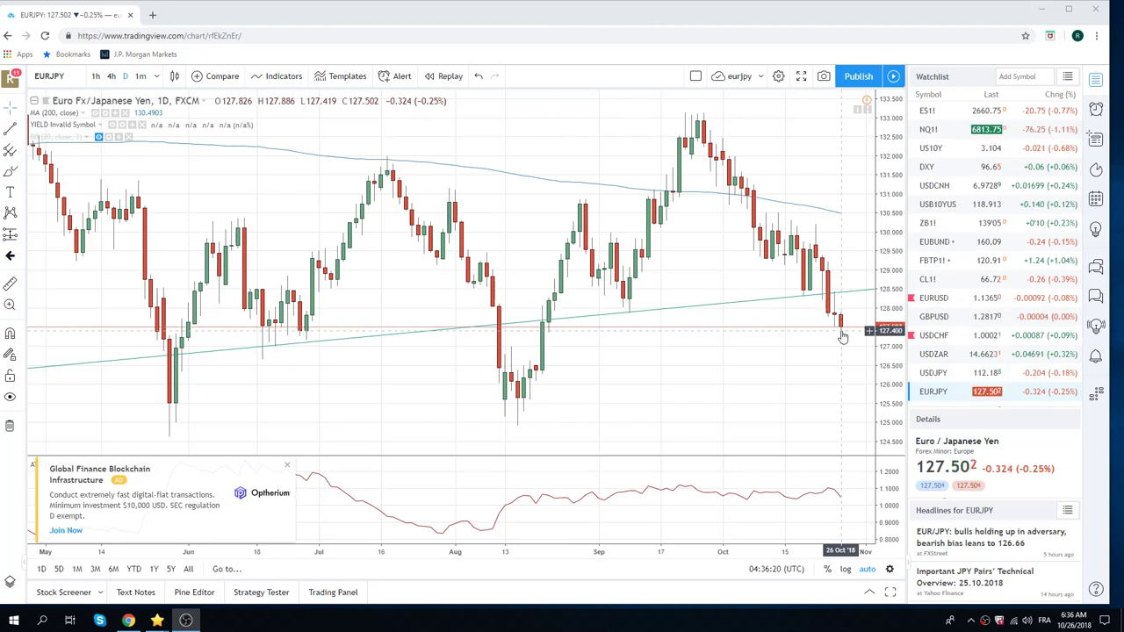
# - View AUDUSD on 1h then daily candles, then switch the chart to USDJPY daily
pyautogui.scroll(-2, 956, 378)
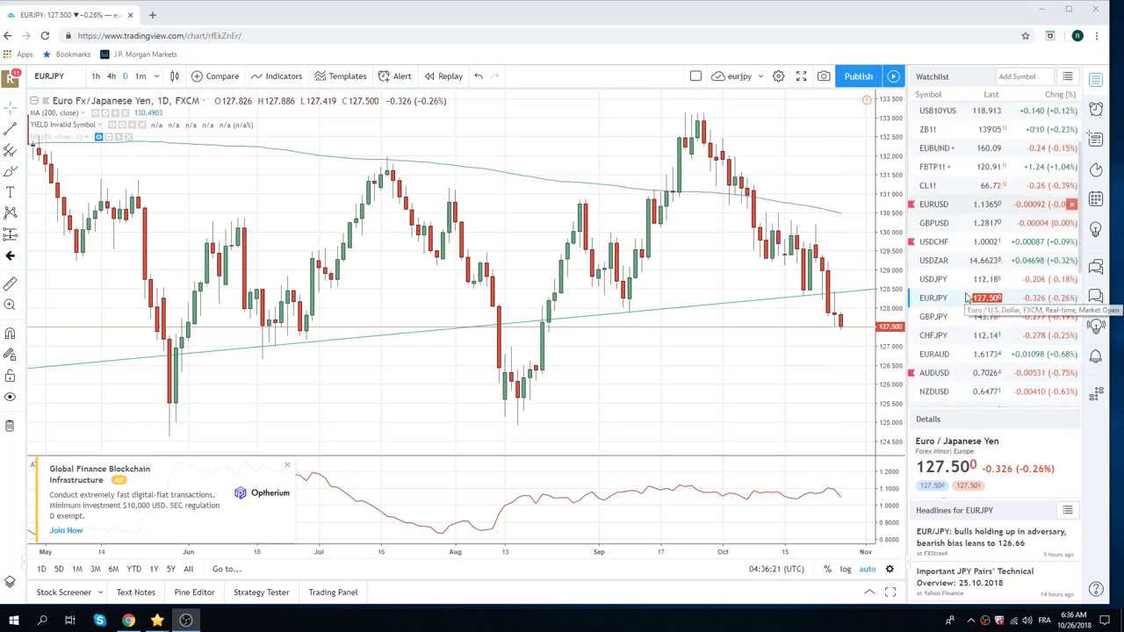
pyautogui.click(956, 378)
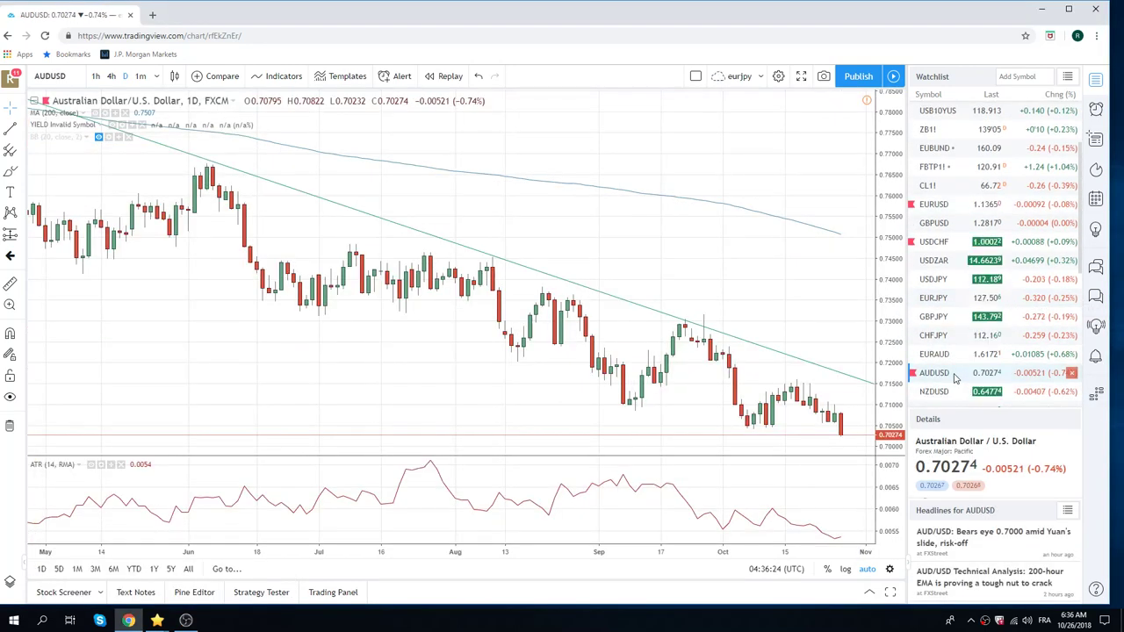
pyautogui.click(96, 76)
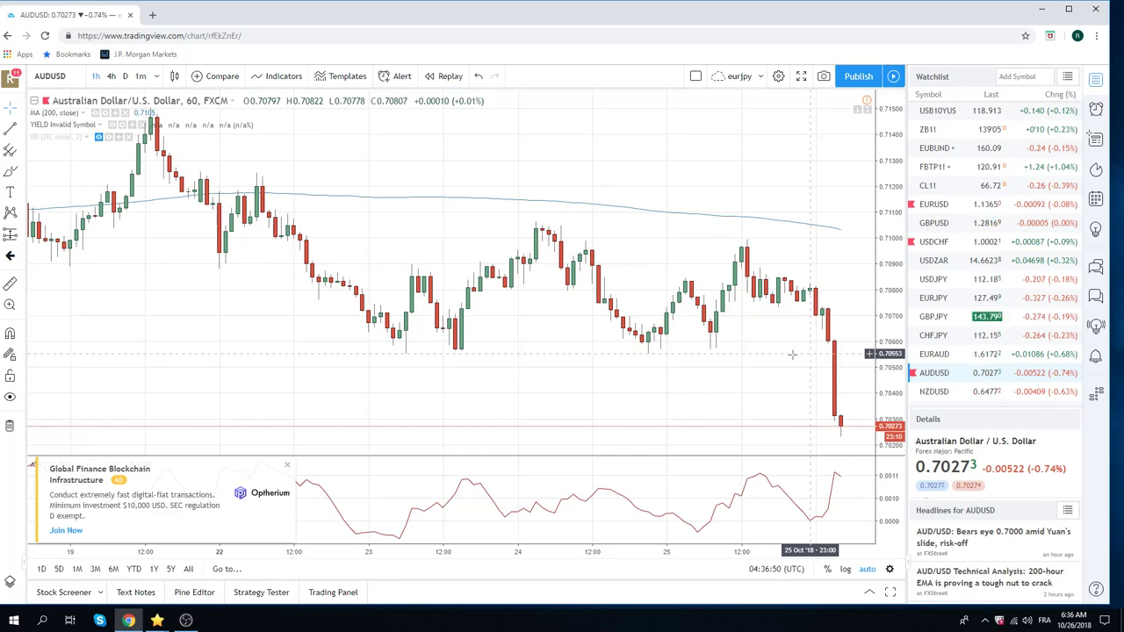
pyautogui.click(124, 76)
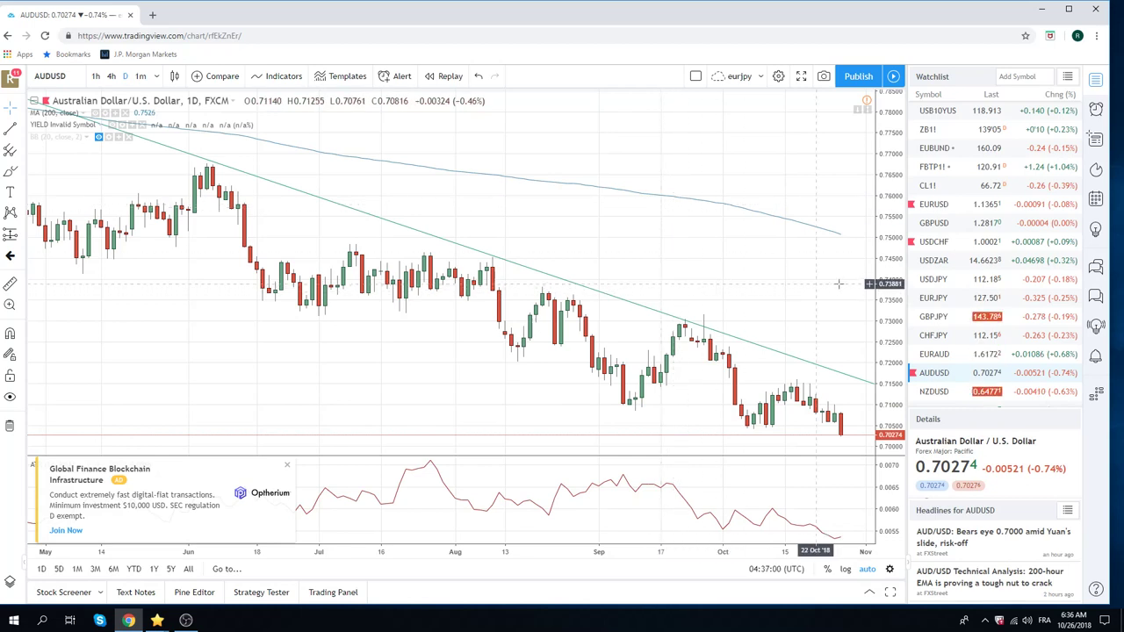
pyautogui.click(933, 279)
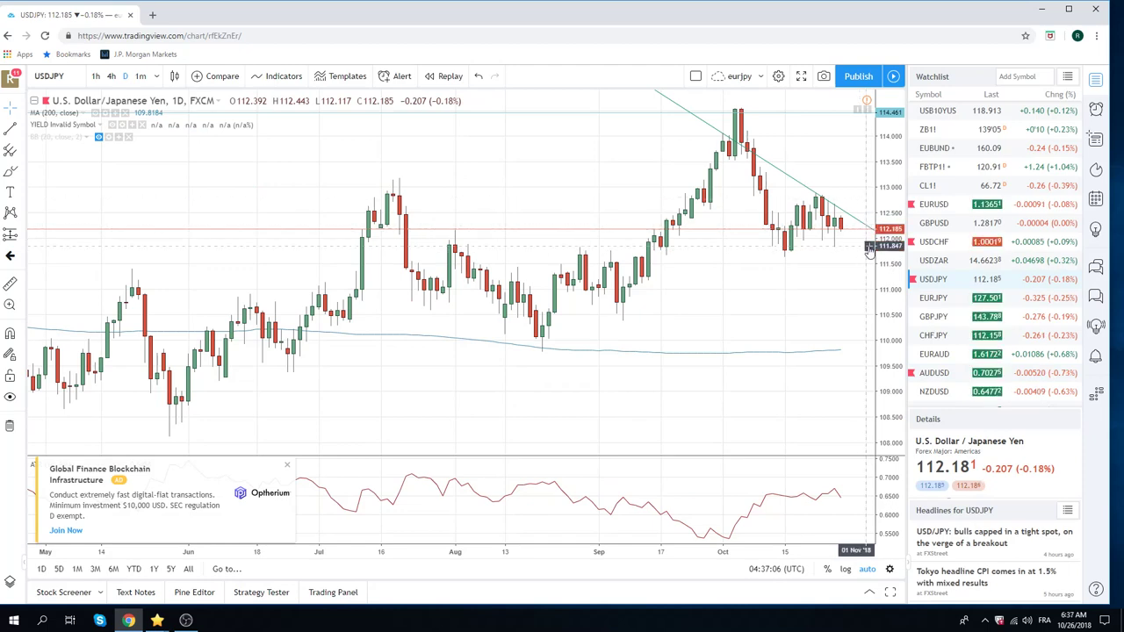
pyautogui.click(98, 79)
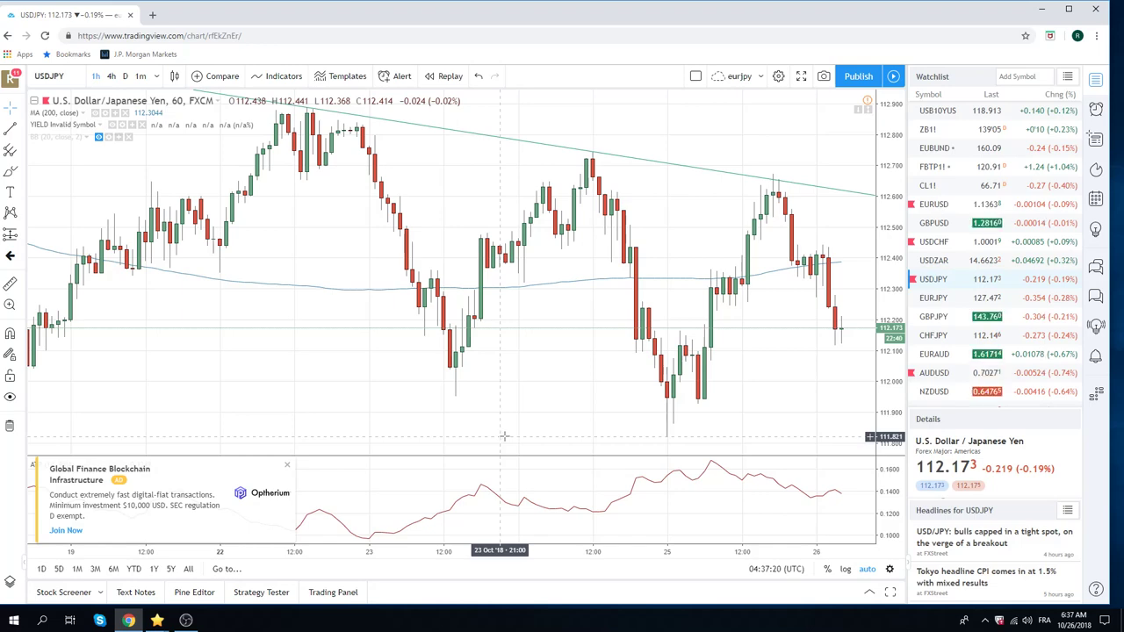
pyautogui.click(125, 77)
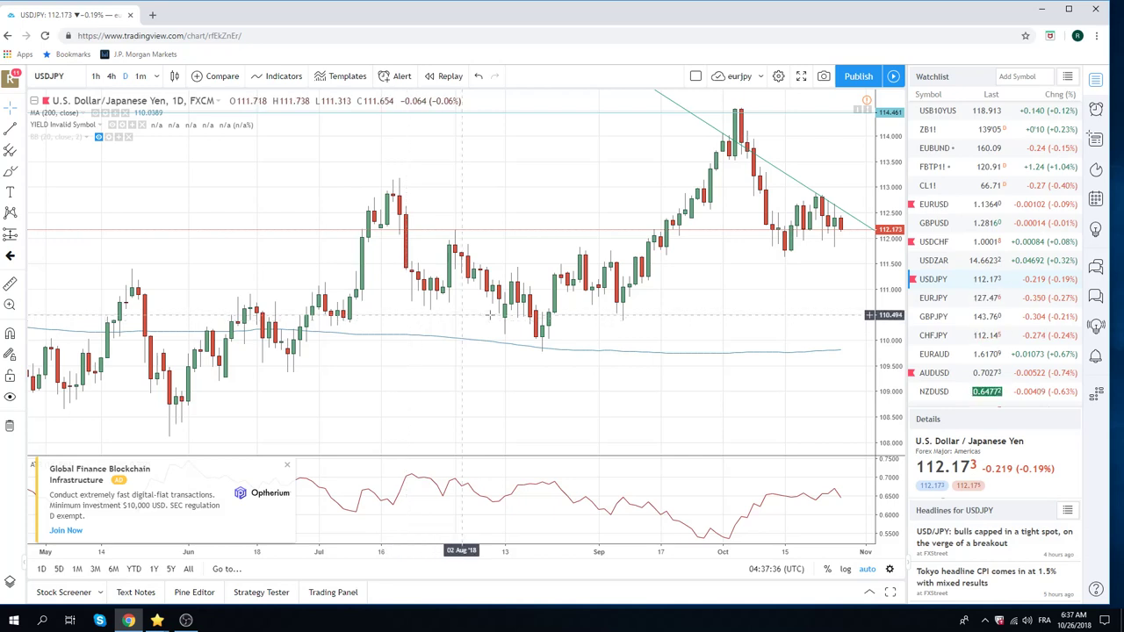
pyautogui.scroll(-2, 956, 325)
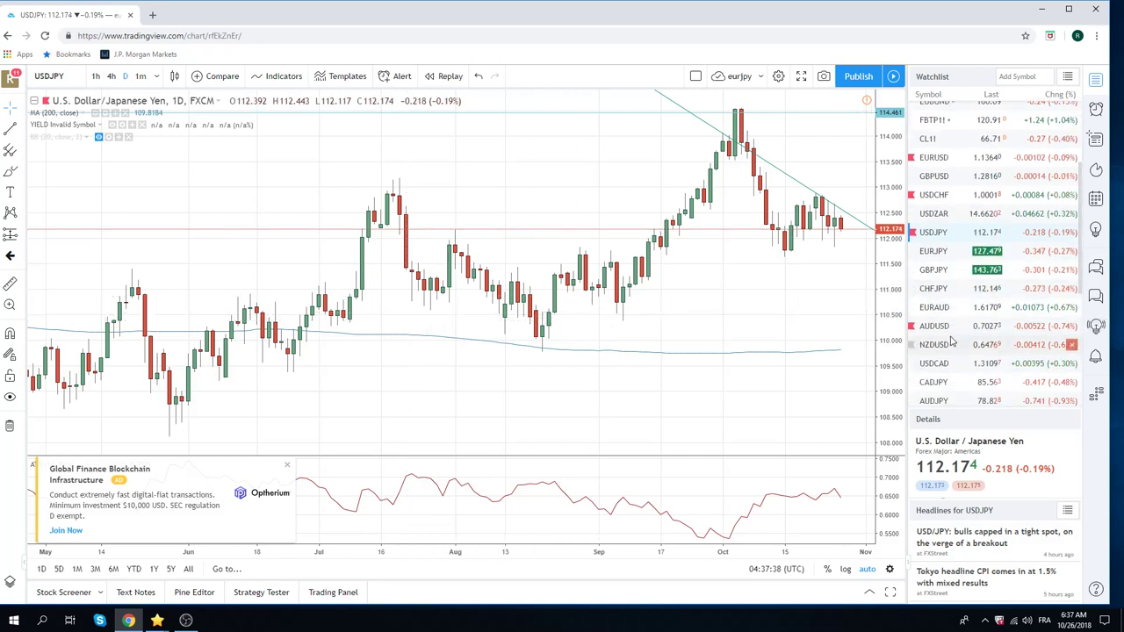
# - Switch to AUDJPY and view it on the 1 week timeframe
pyautogui.click(945, 400)
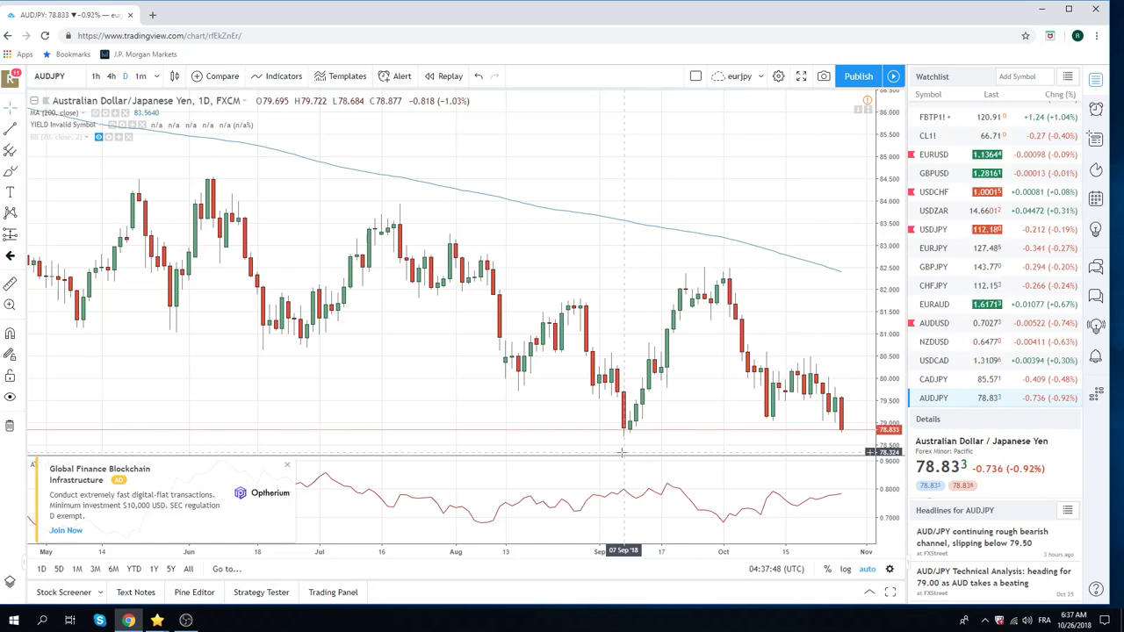
pyautogui.scroll(-3, 597, 275)
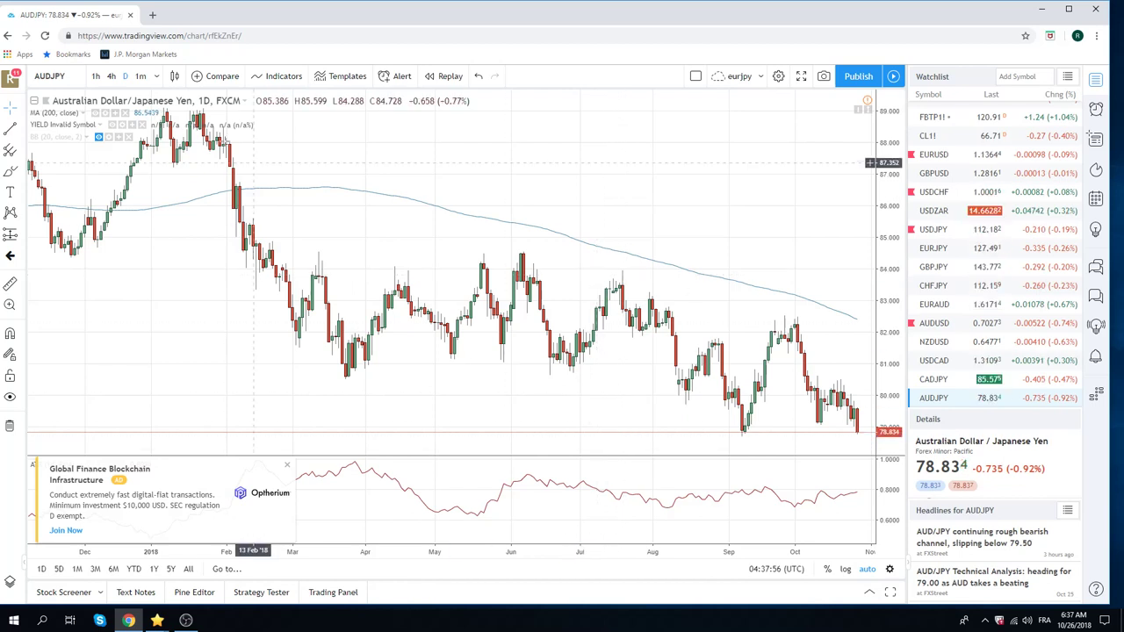
pyautogui.click(159, 76)
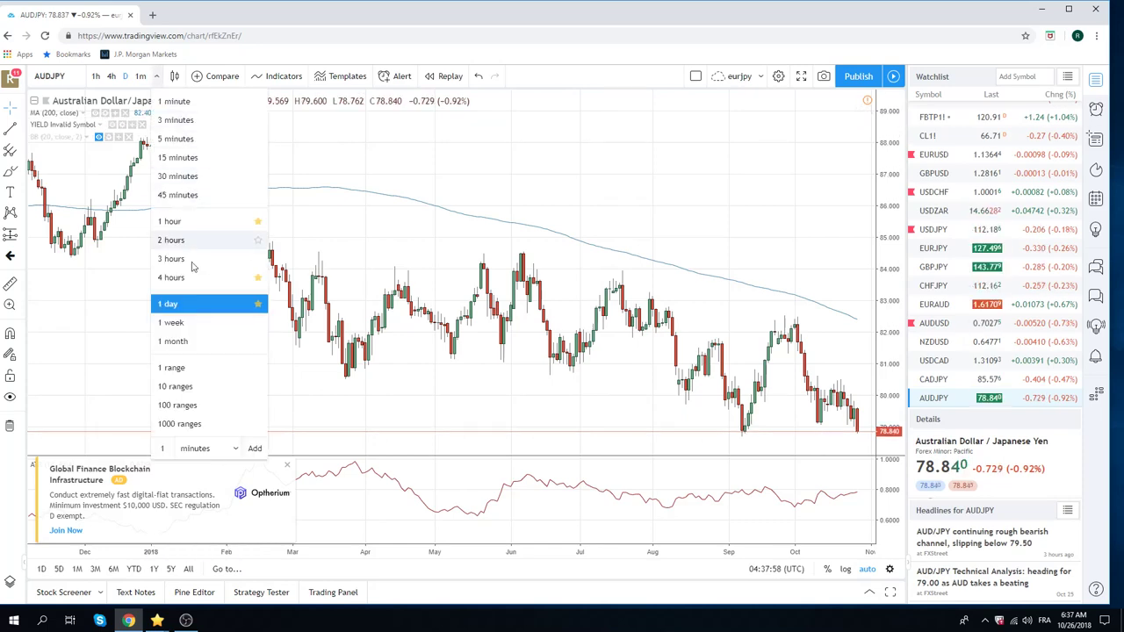
pyautogui.click(172, 322)
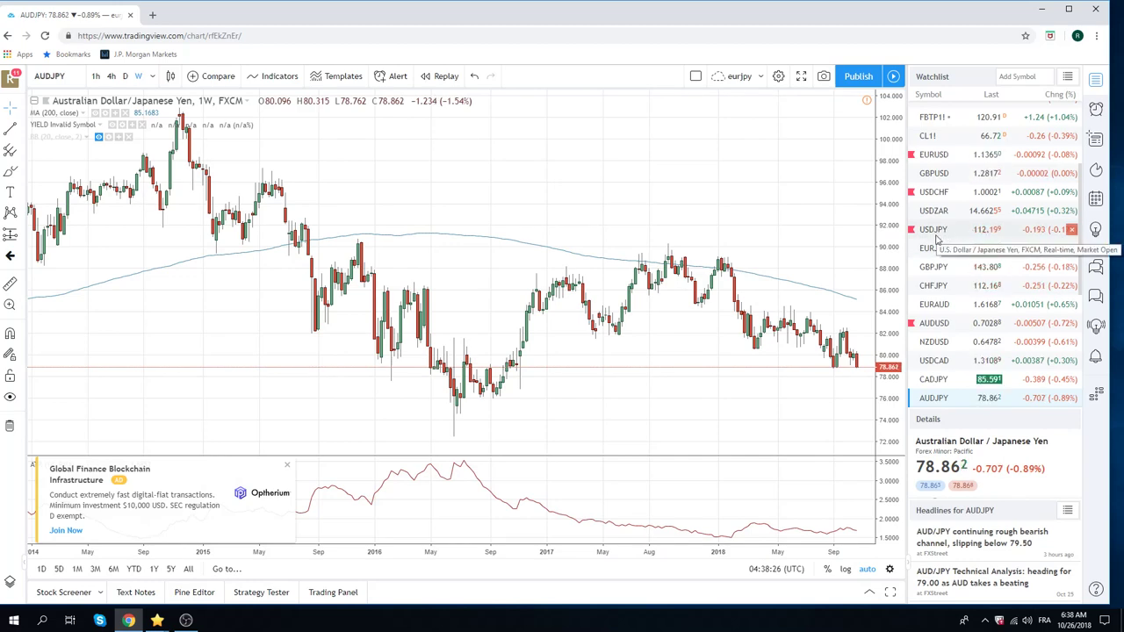
# - Return AUDJPY to daily candles and zoom in on recent price action
pyautogui.click(125, 76)
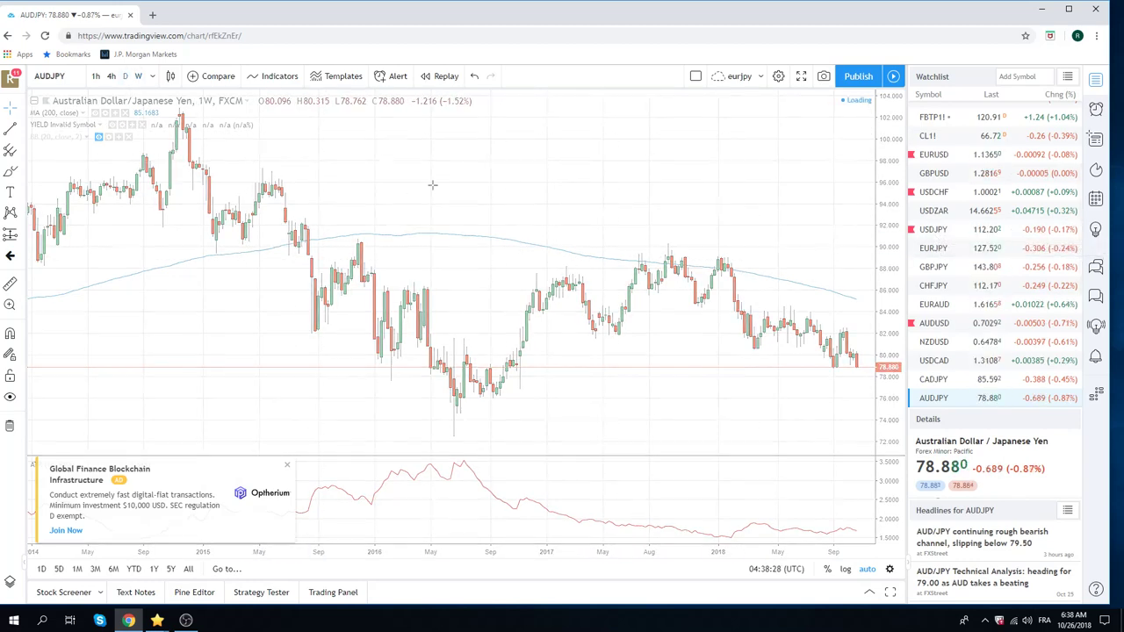
pyautogui.scroll(5, 502, 201)
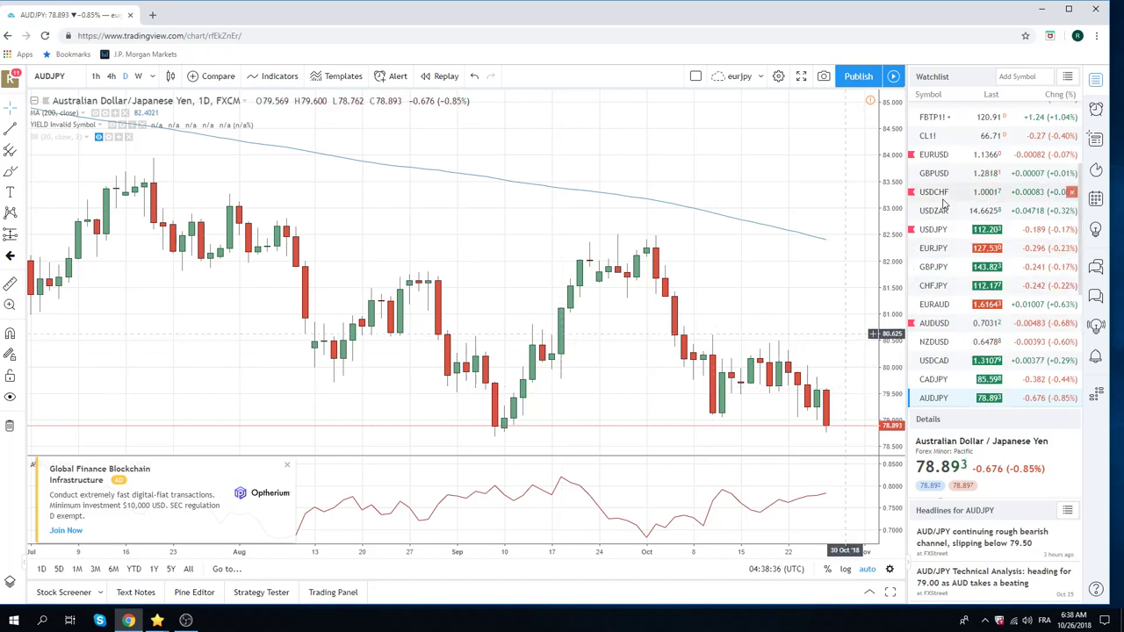
pyautogui.scroll(1, 944, 200)
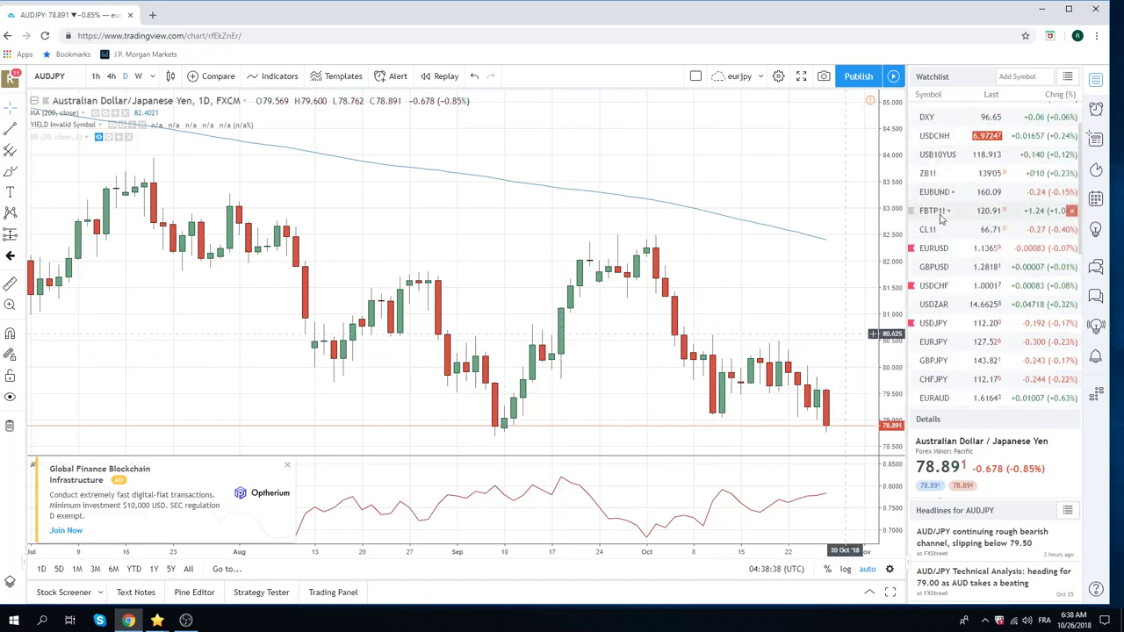
pyautogui.scroll(1, 948, 233)
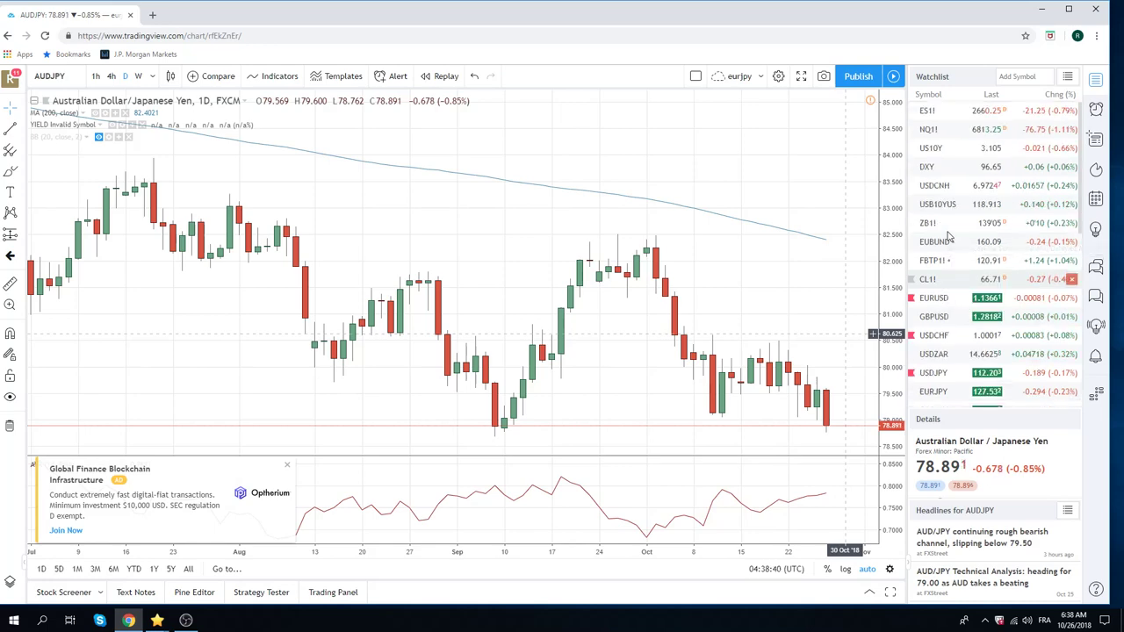
# - View ES1! futures zoomed out on 1h candles, then zoomed in on daily candles
pyautogui.click(936, 113)
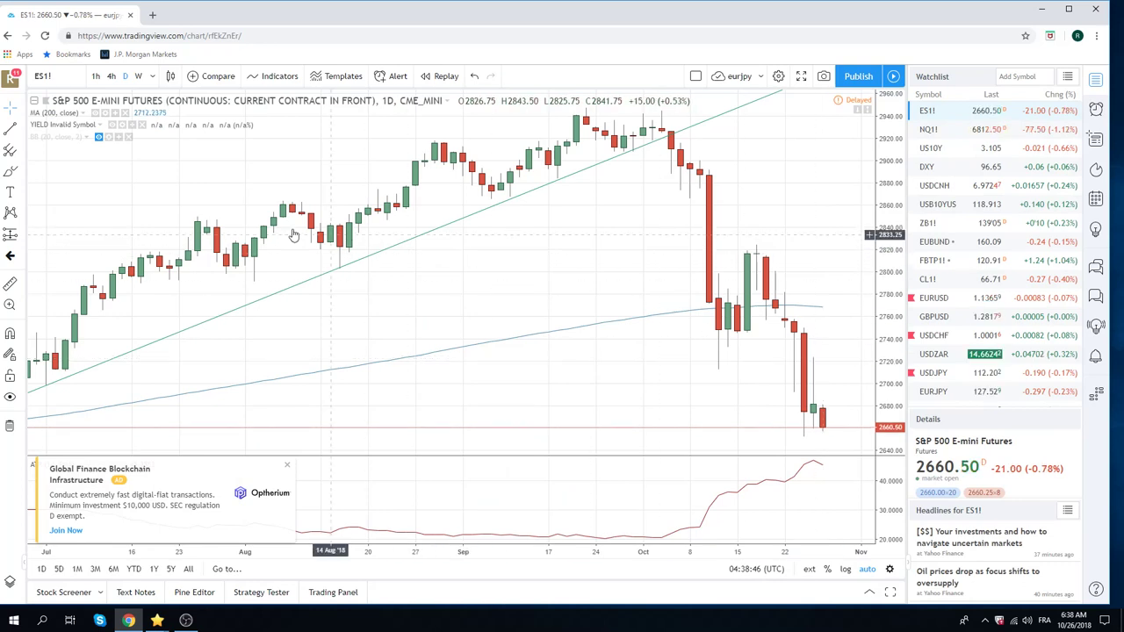
pyautogui.click(96, 76)
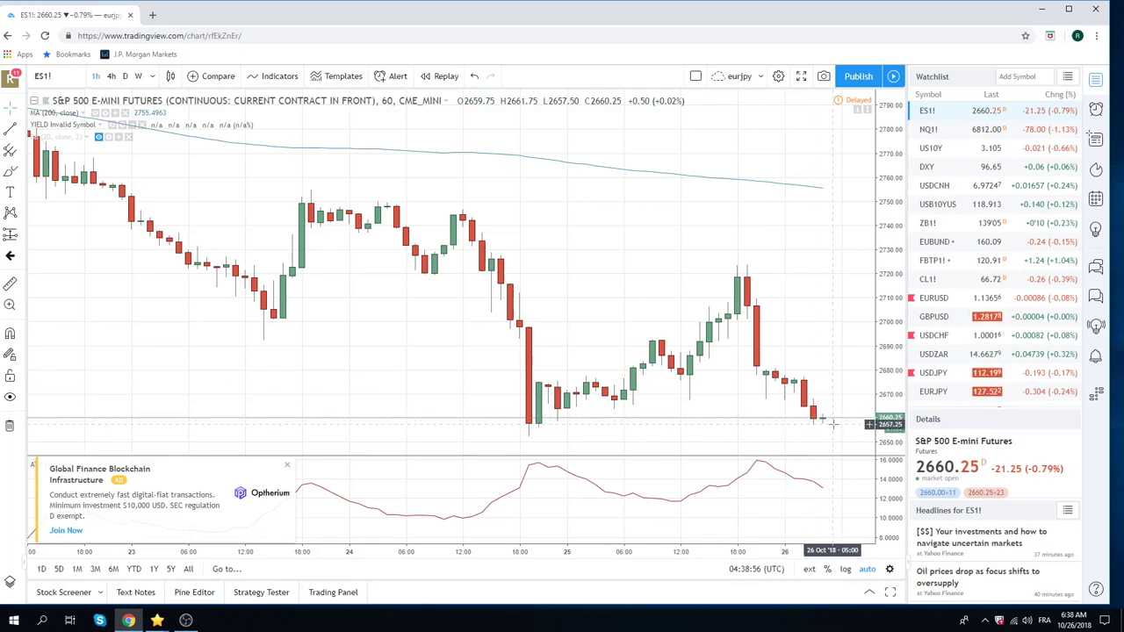
pyautogui.scroll(-5, 808, 334)
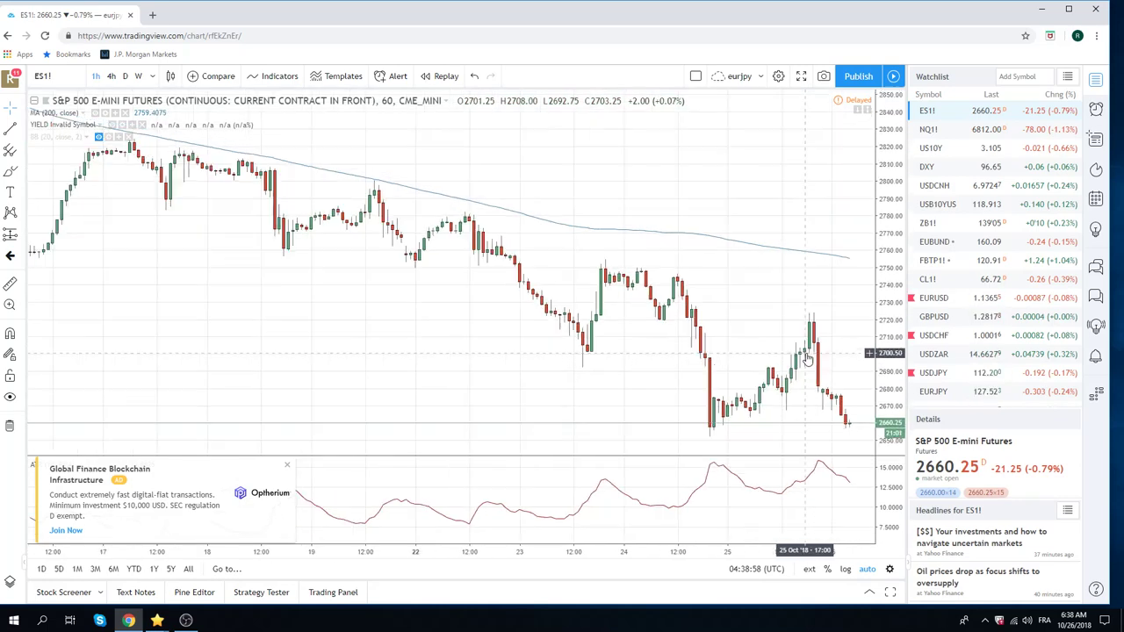
pyautogui.scroll(-2, 808, 360)
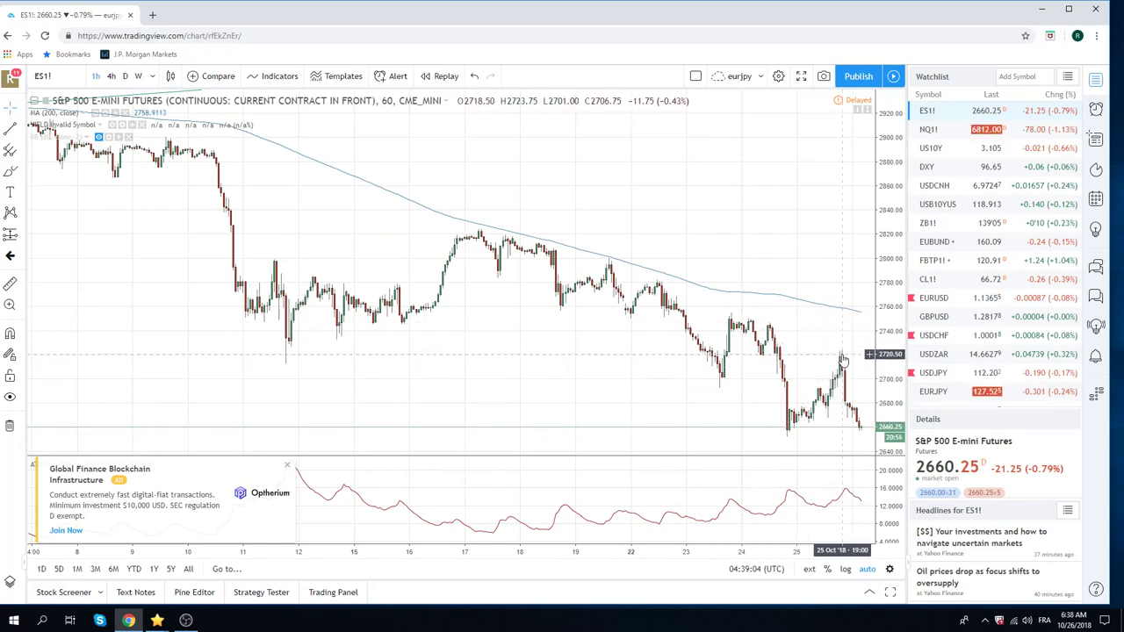
pyautogui.click(124, 76)
pyautogui.scroll(3, 514, 334)
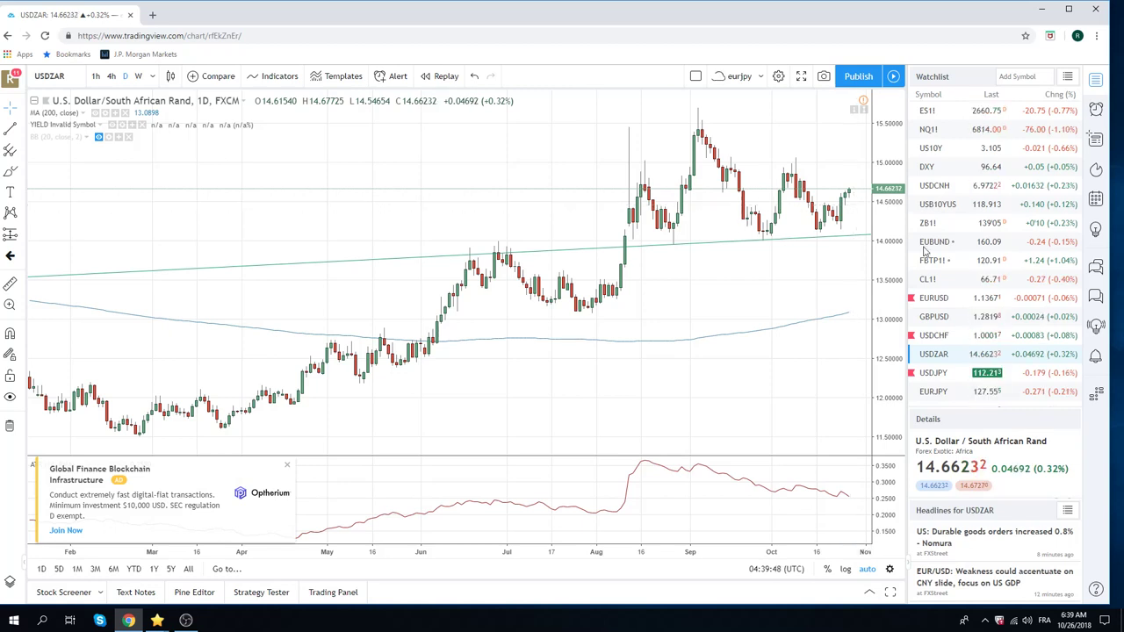
# - Switch to GBPJPY and zoom the daily chart out to about a year of candles
pyautogui.scroll(-1, 975, 274)
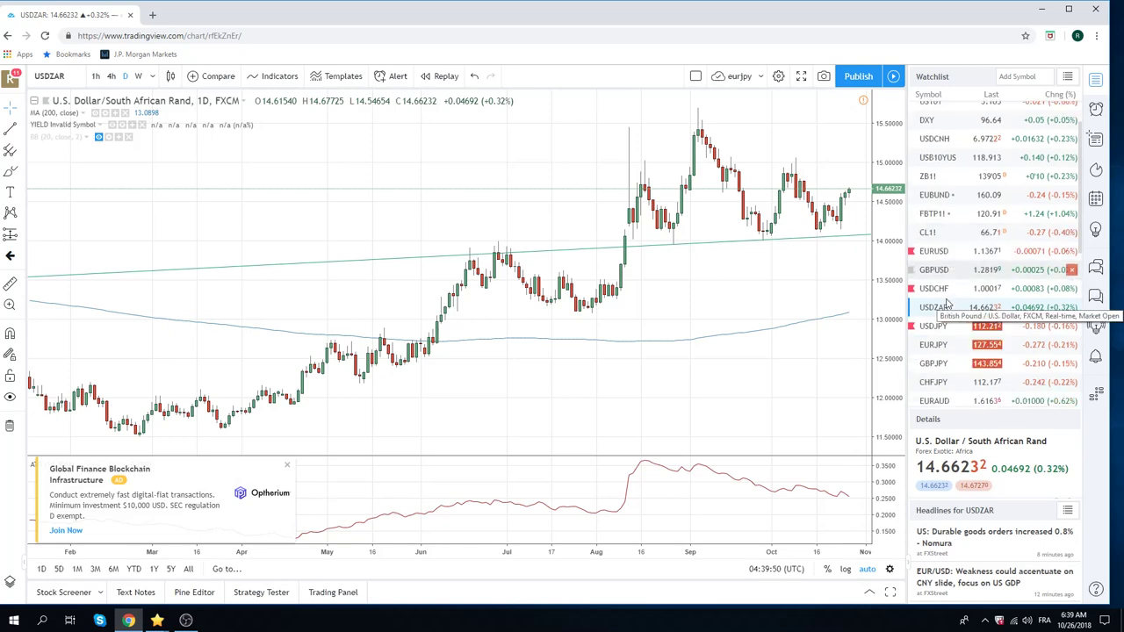
pyautogui.click(936, 363)
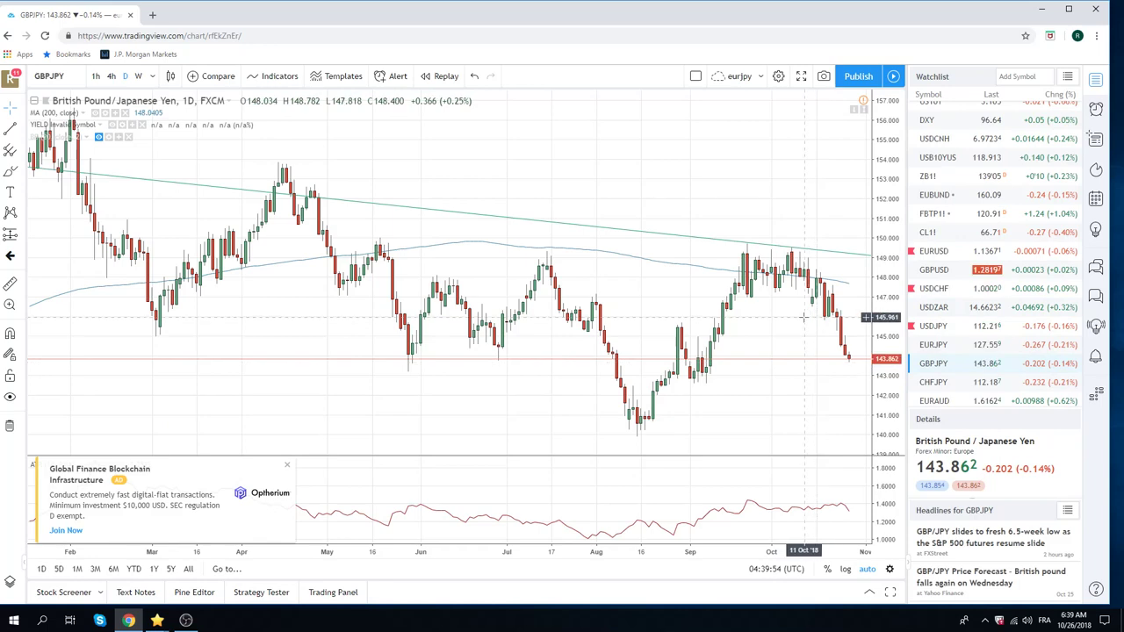
pyautogui.scroll(-2, 773, 309)
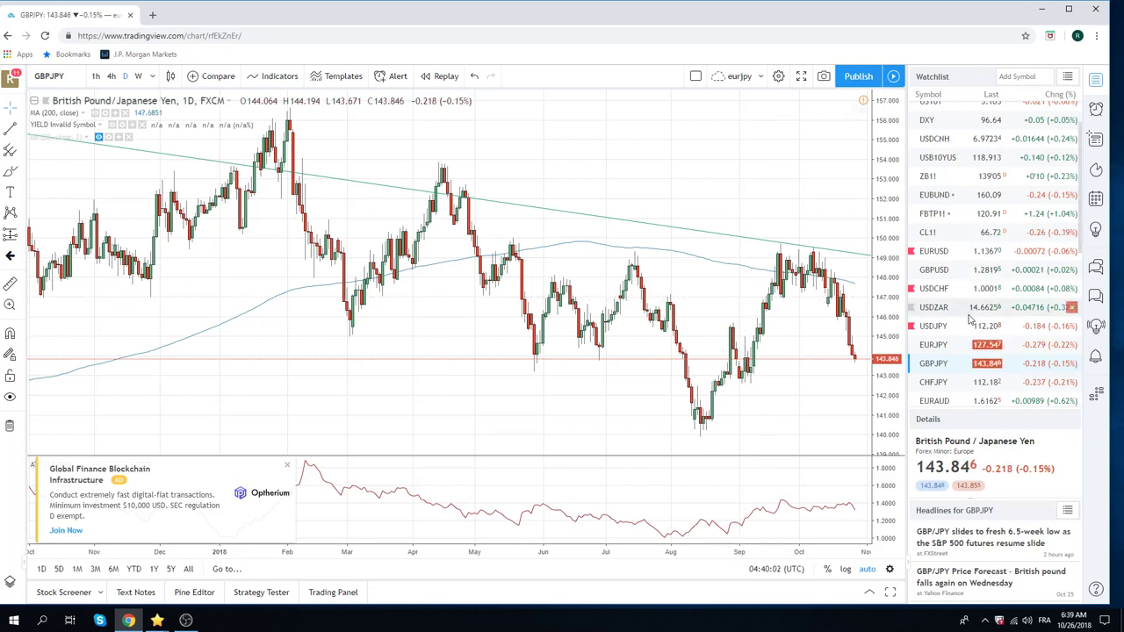
pyautogui.scroll(-1, 970, 318)
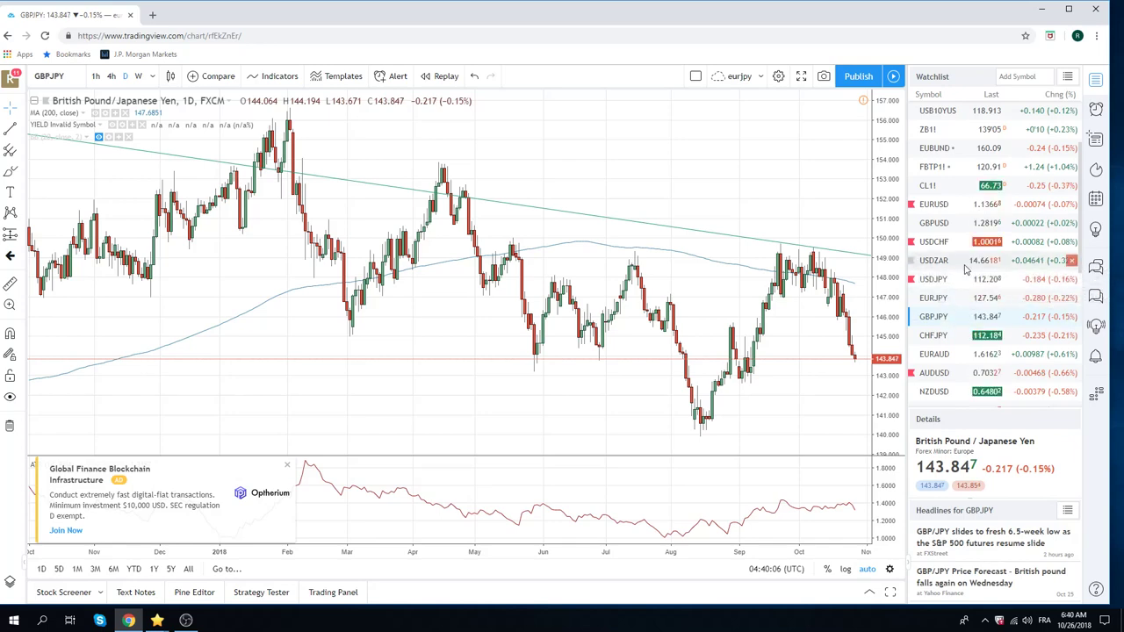
pyautogui.scroll(-1, 957, 303)
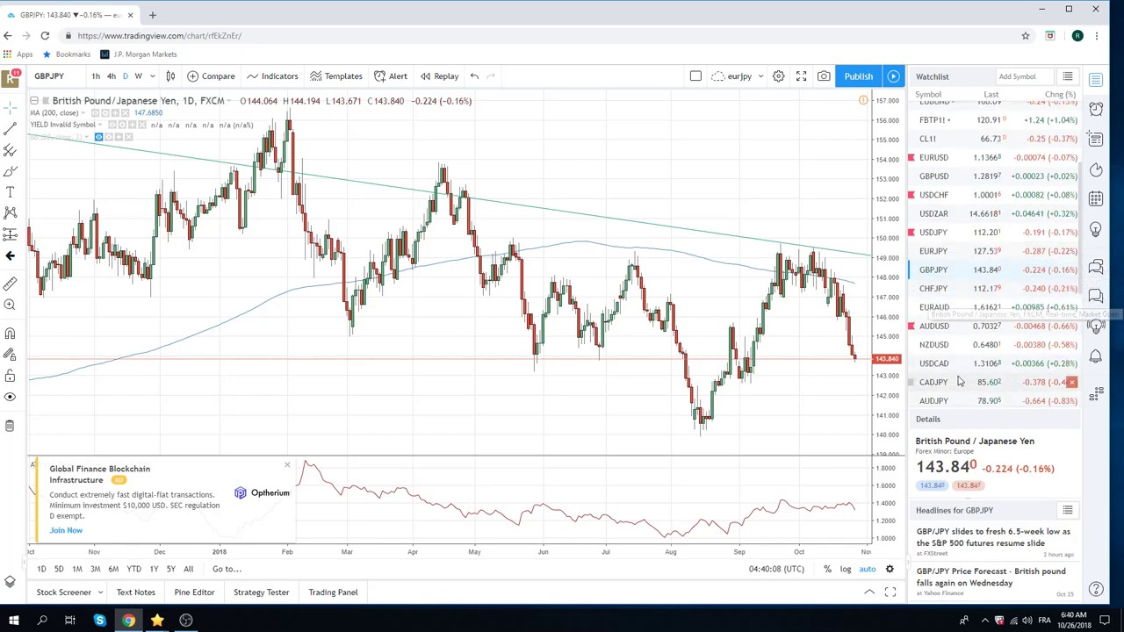
# - Switch the chart to CADJPY daily and scroll through the watchlist symbols
pyautogui.click(955, 384)
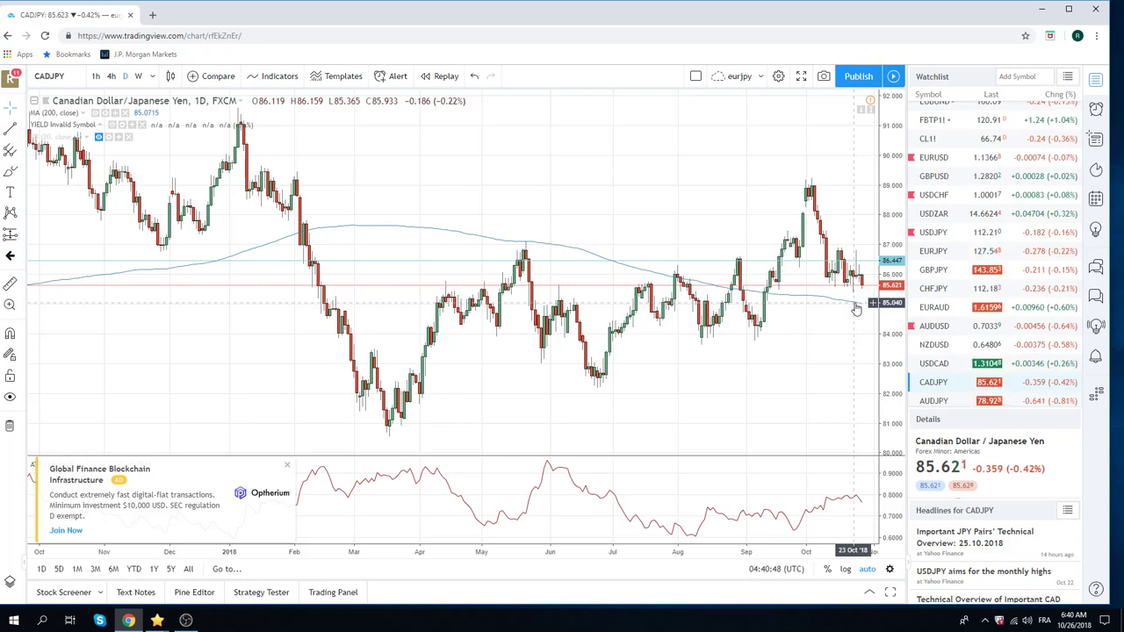
pyautogui.scroll(1, 966, 316)
pyautogui.scroll(3, 966, 316)
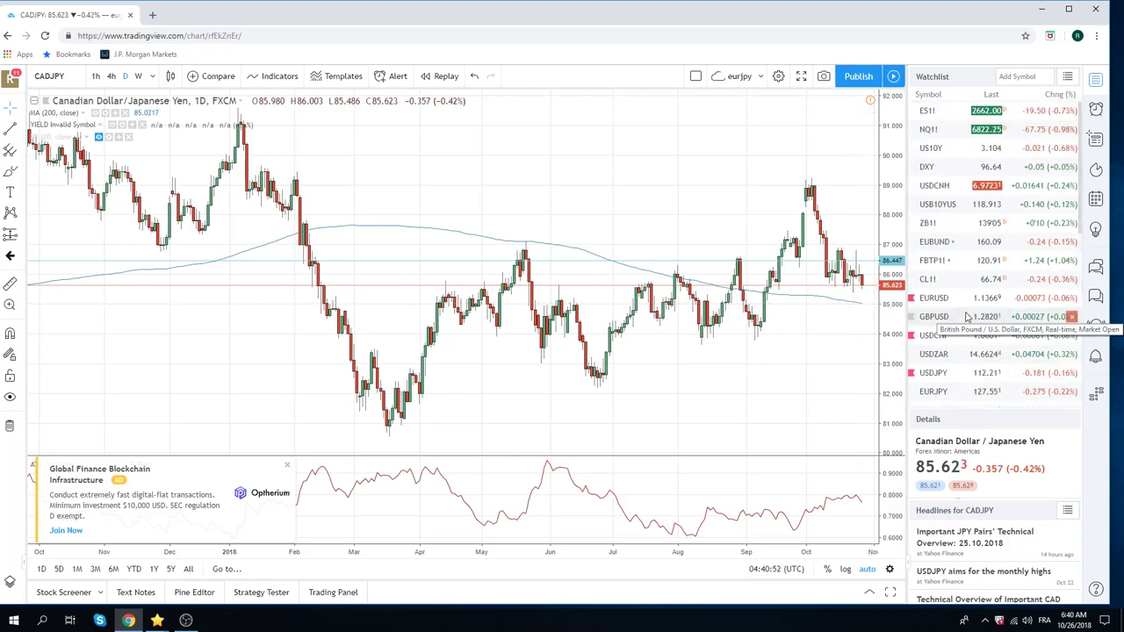
pyautogui.scroll(-4, 967, 316)
pyautogui.scroll(1, 966, 316)
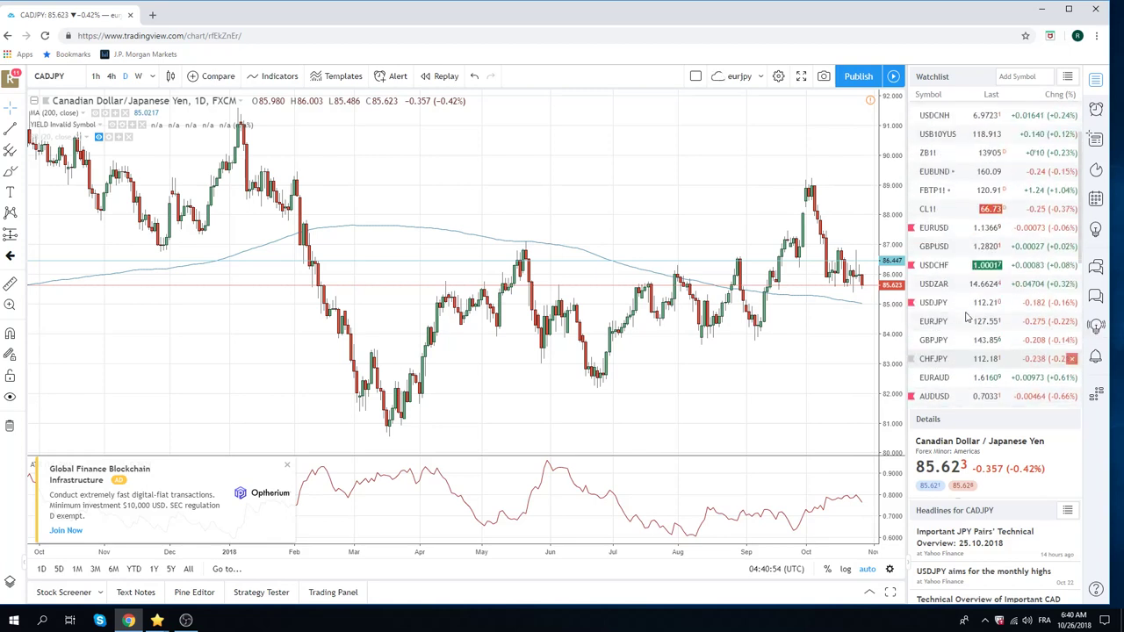